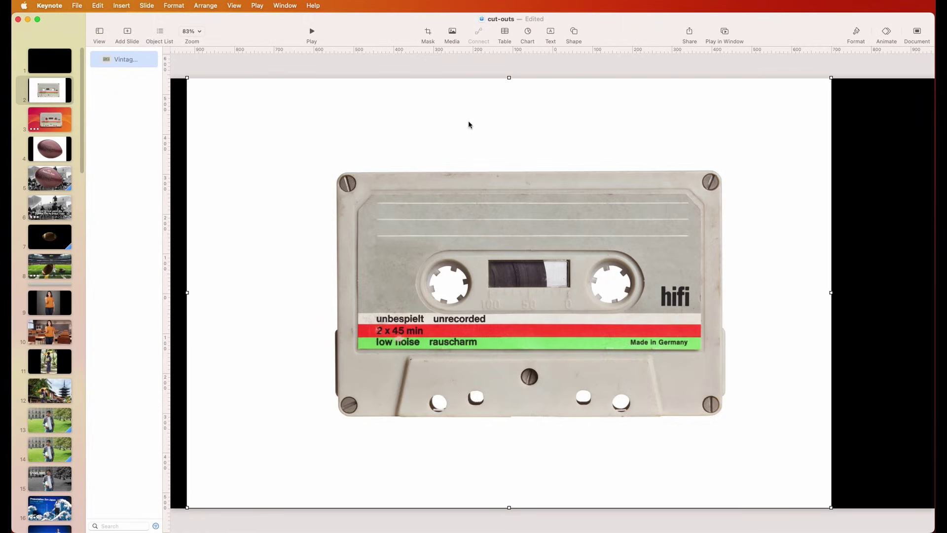
- Nudge the cassette photo on slide 2 slightly right and show its Image settings
mouse_move(469, 125)
left_mouse_down()
mouse_move(480, 133)
mouse_move(483, 124)
left_mouse_up()
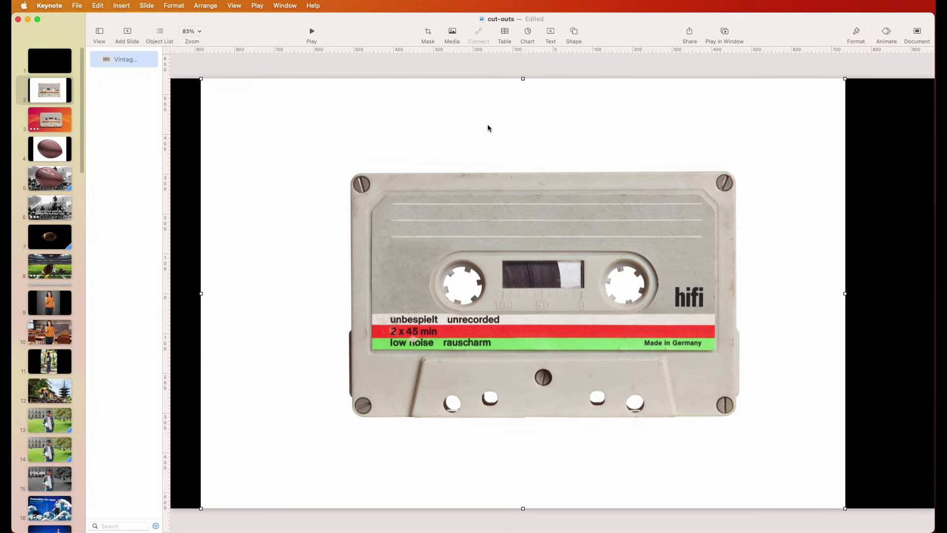
left_click(856, 34)
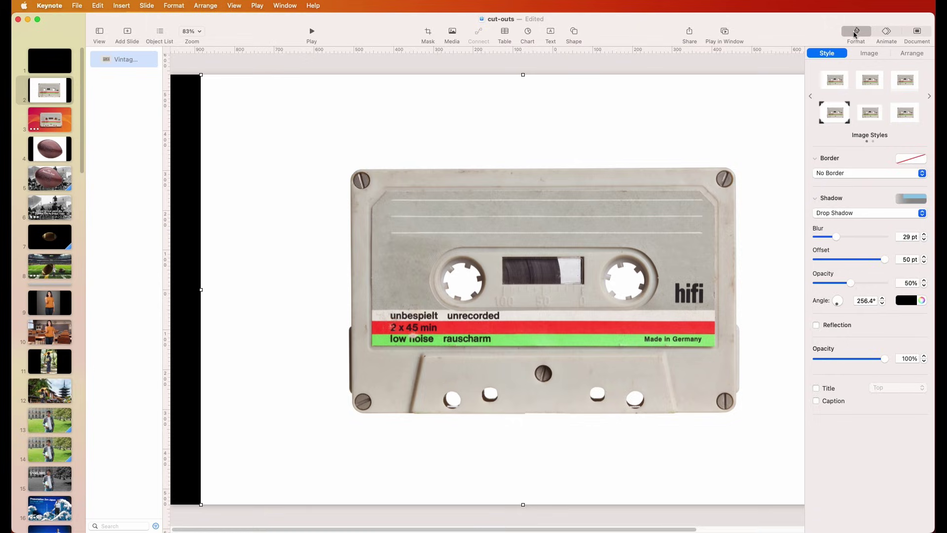
left_click(855, 33)
left_click(856, 34)
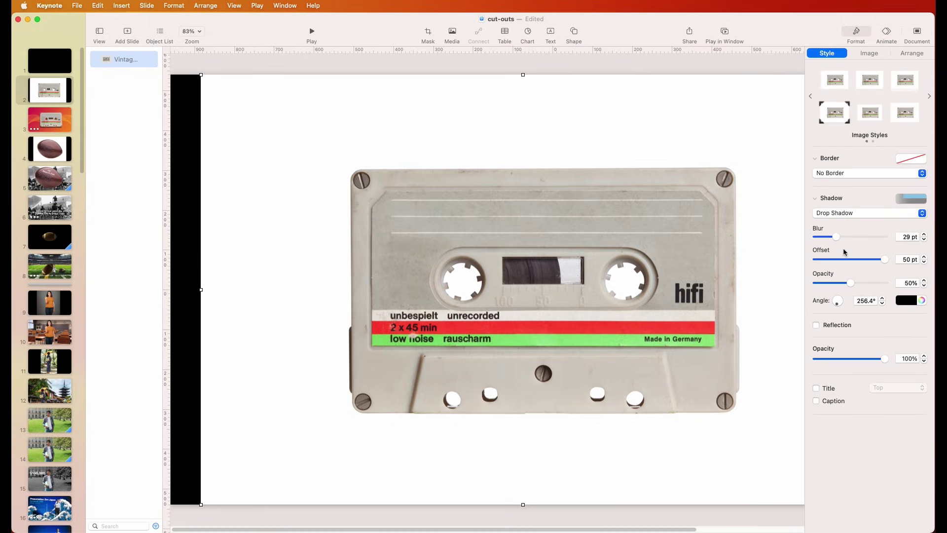
left_click(868, 53)
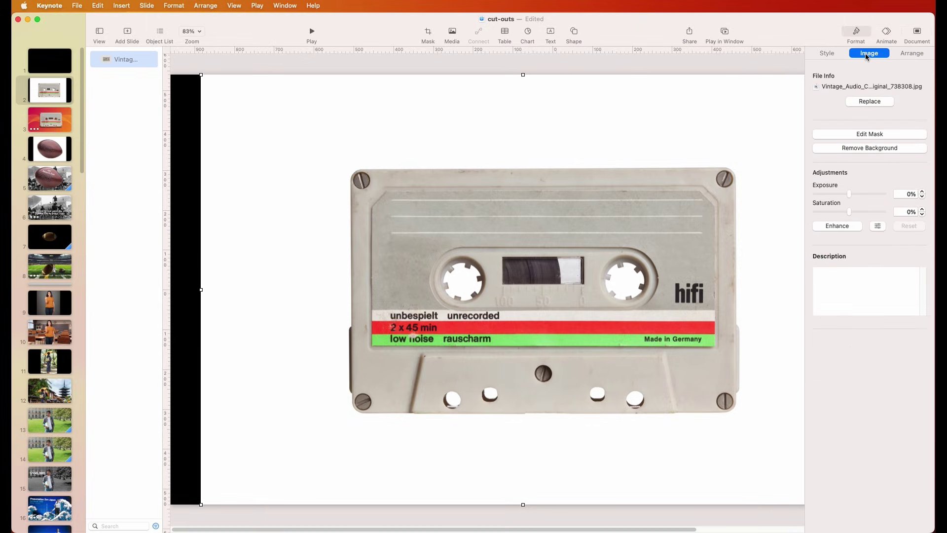
- Remove the cassette's white background and make both reel holes, the bottom holes and the tape window transparent
left_click(857, 148)
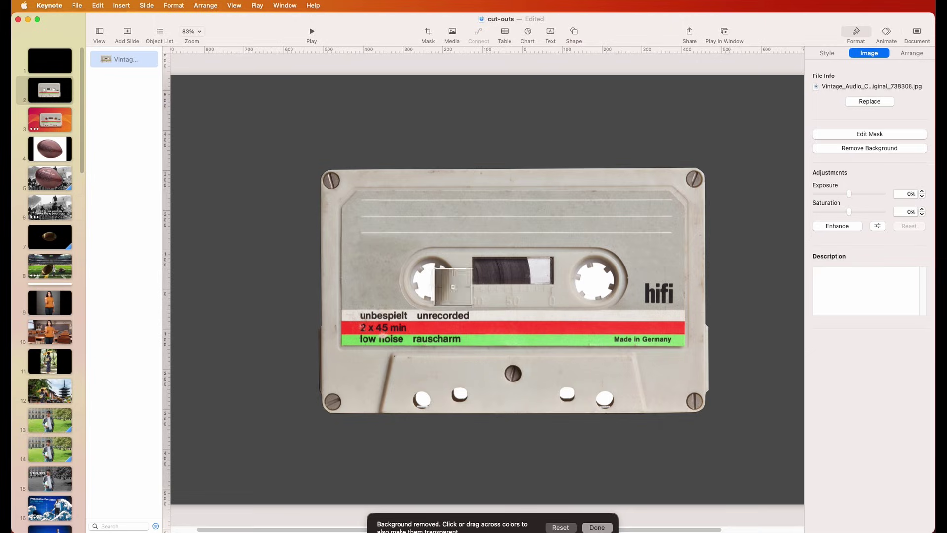
left_click_drag(429, 279, 438, 291)
left_click_drag(593, 282, 597, 289)
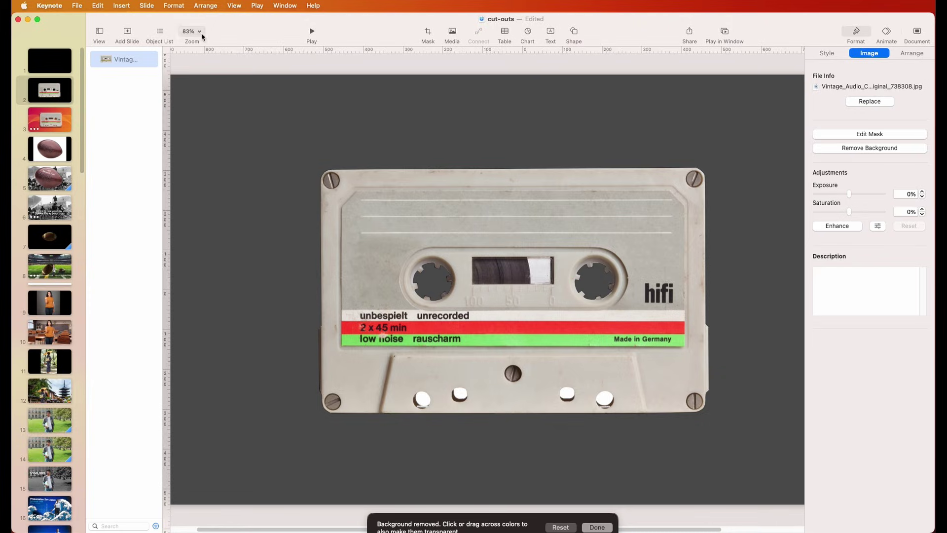
left_click_drag(423, 398, 460, 395)
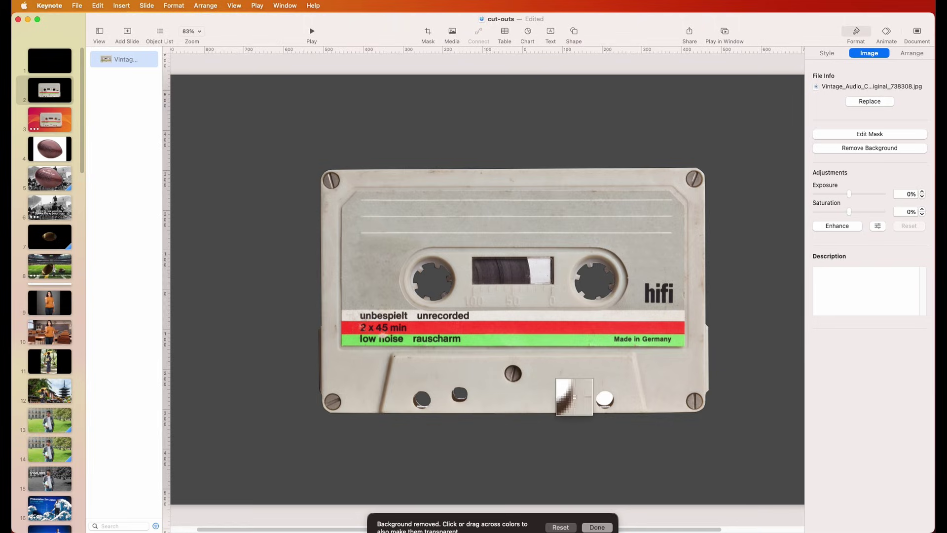
left_click(567, 394)
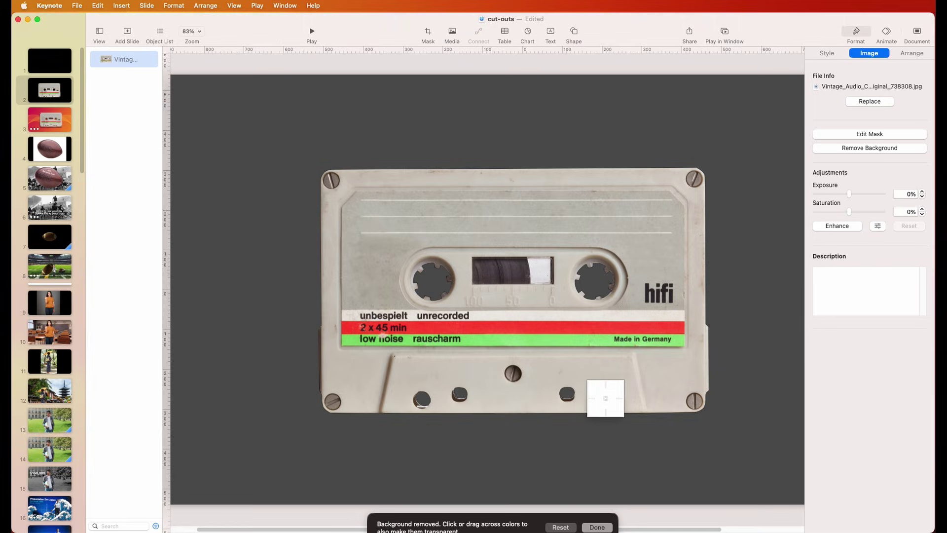
left_click(605, 398)
left_click_drag(533, 268, 543, 275)
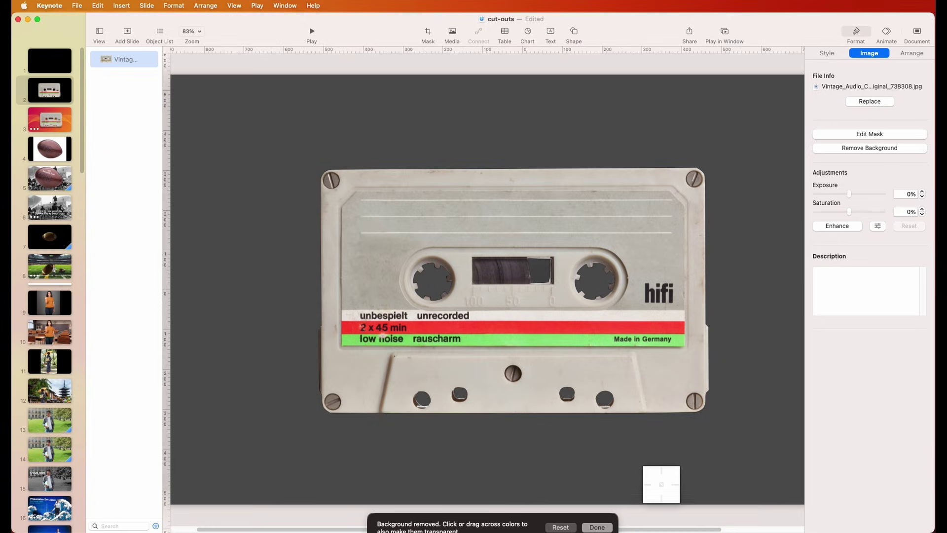
left_click(597, 528)
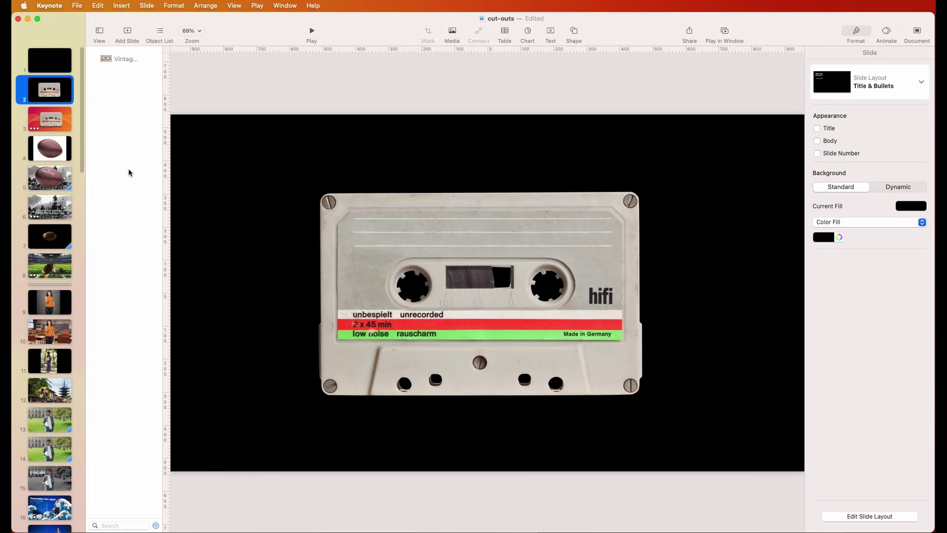
- Cut the brown football on slide 4 out of its white background
left_click(33, 155)
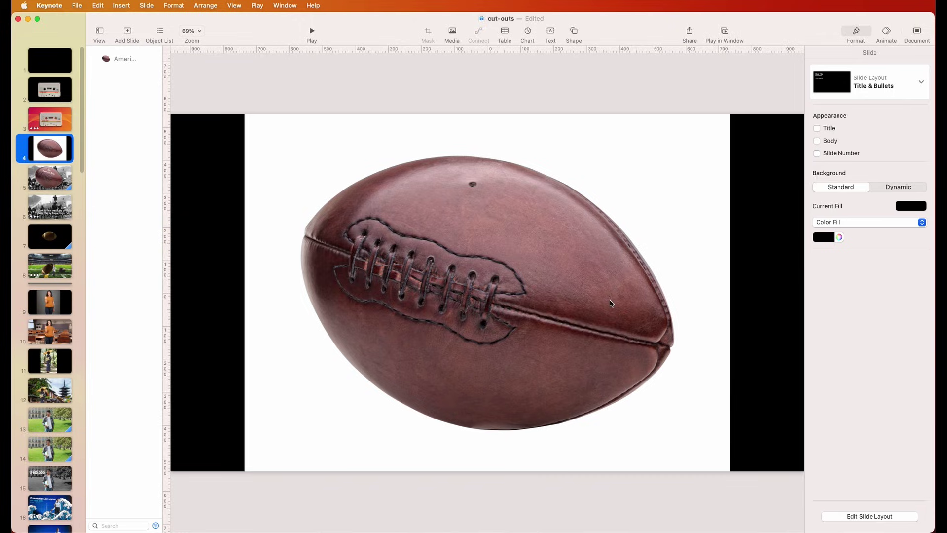
left_click(652, 222)
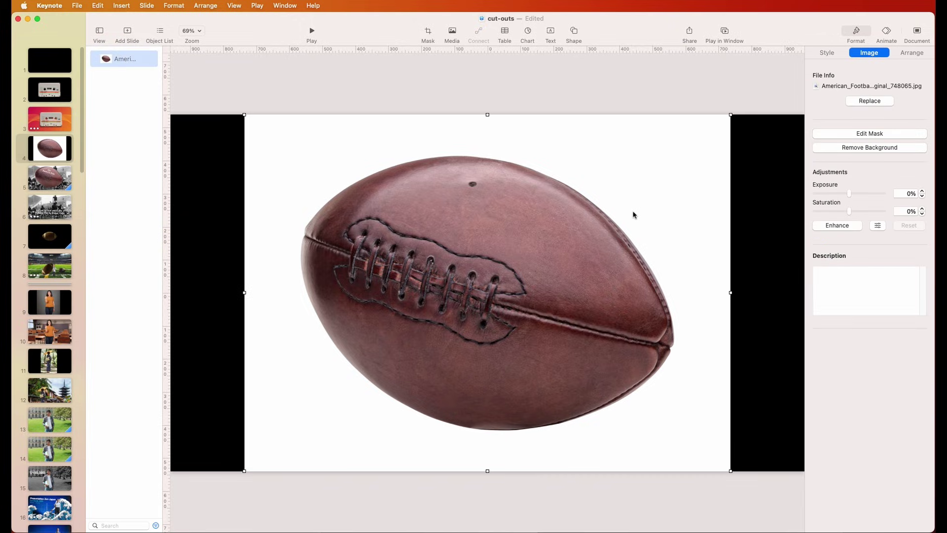
left_click(863, 148)
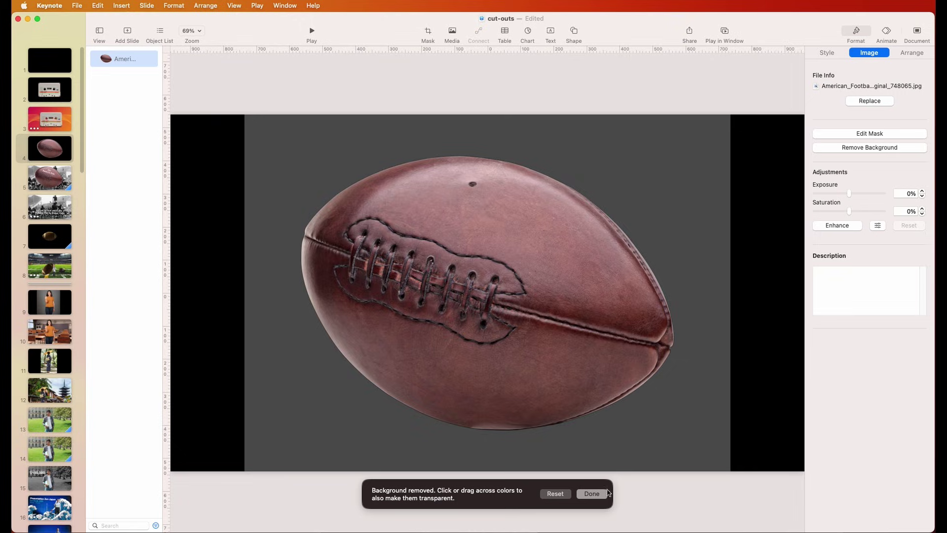
left_click(591, 494)
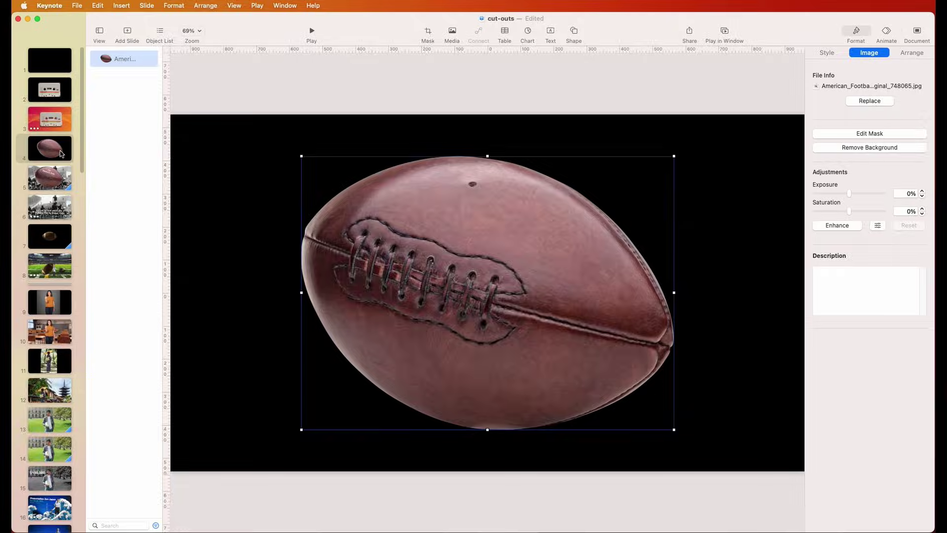
left_click(61, 153)
- Play the slideshow to preview the cut-outs so far
left_click(311, 32)
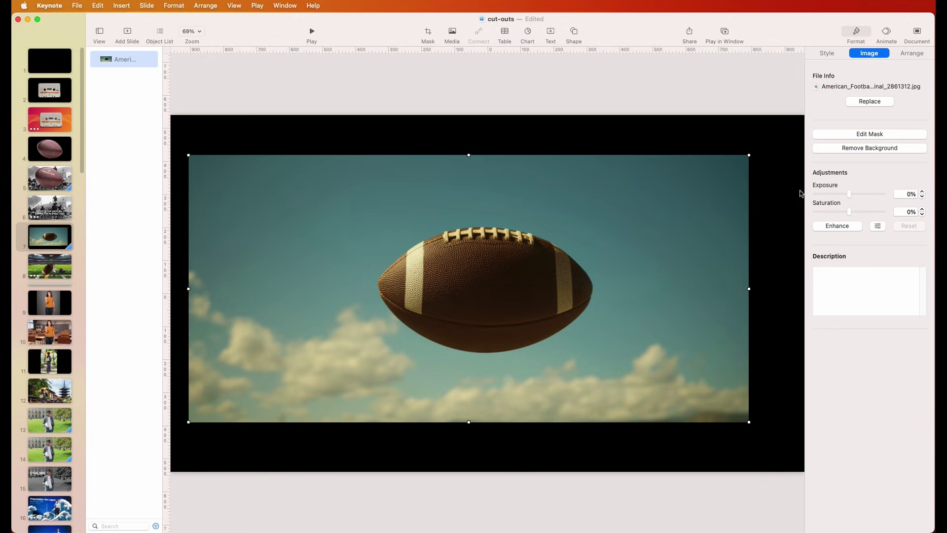
- Remove the sky behind the flying football on slide 7 and preview it in the slideshow
left_click(857, 148)
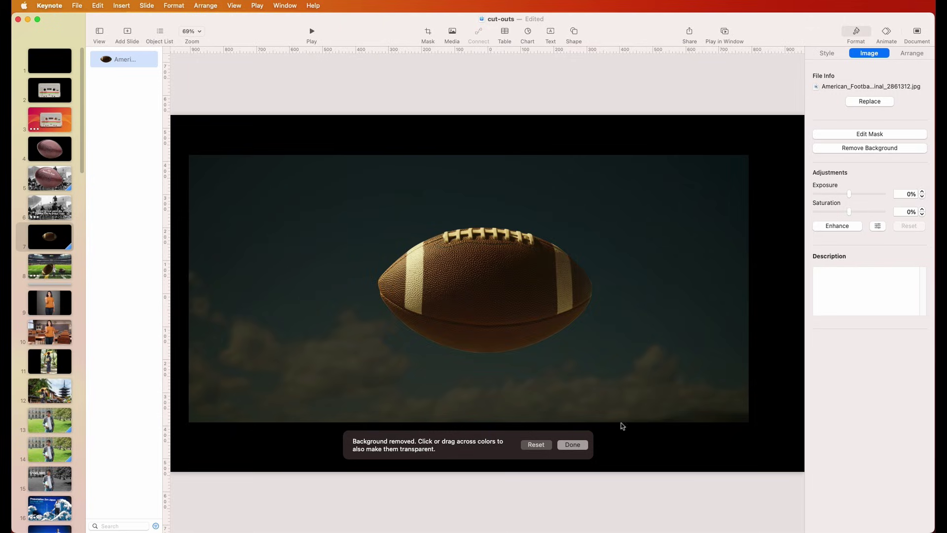
left_click(572, 445)
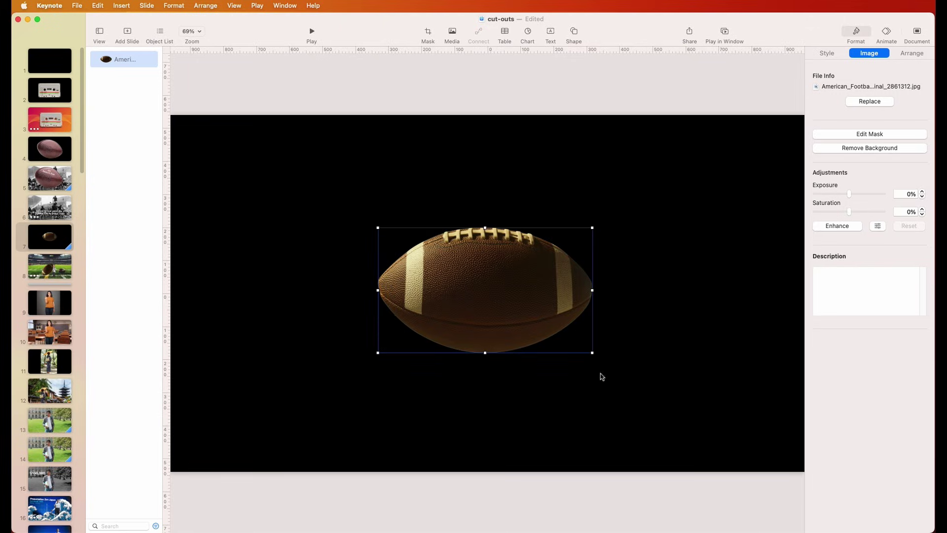
left_click(312, 32)
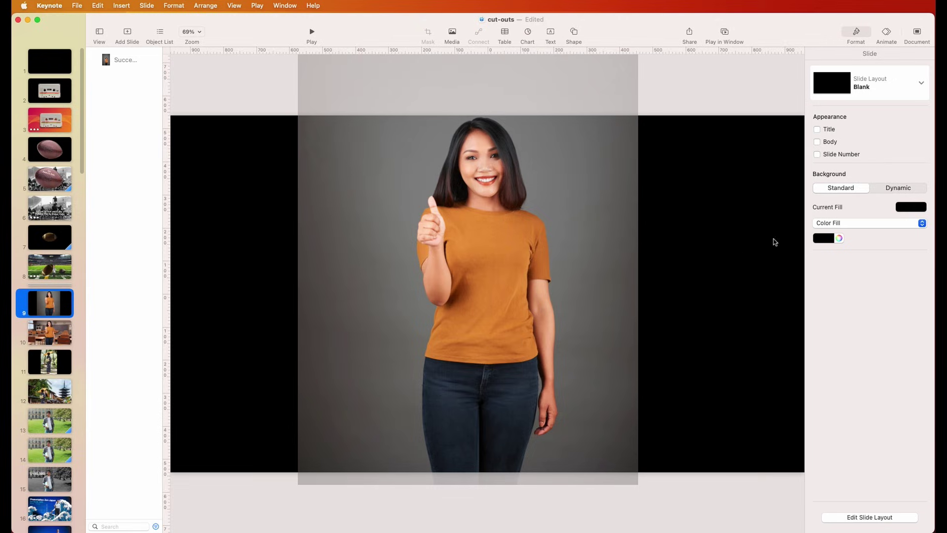
- Try removing the woman's grey backdrop with extra sampling, then undo that attempt
left_click(603, 248)
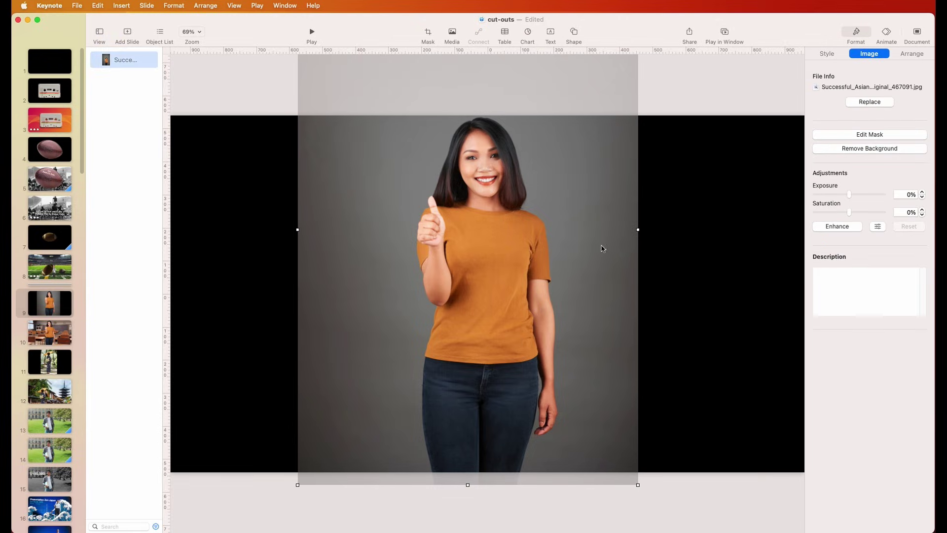
left_click(864, 149)
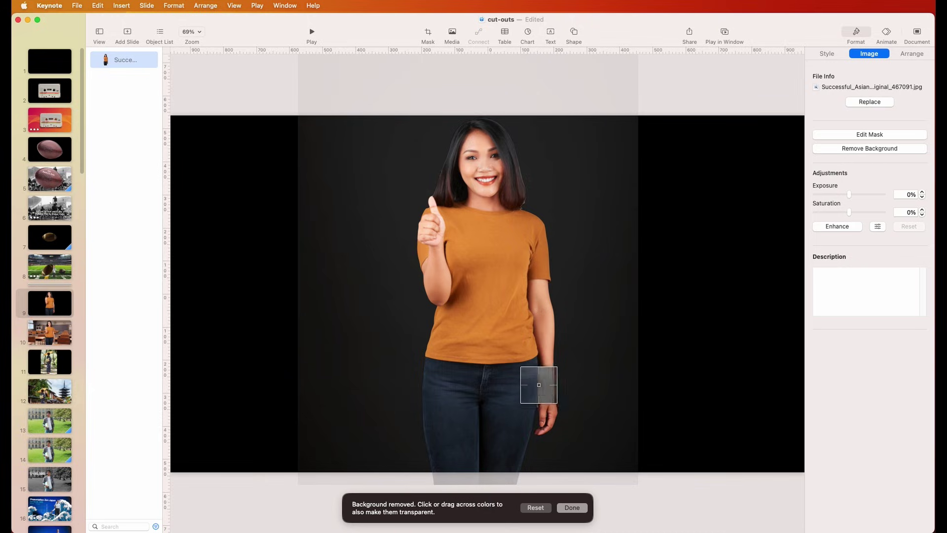
mouse_move(586, 336)
left_mouse_down()
mouse_move(586, 315)
mouse_move(587, 324)
left_mouse_up()
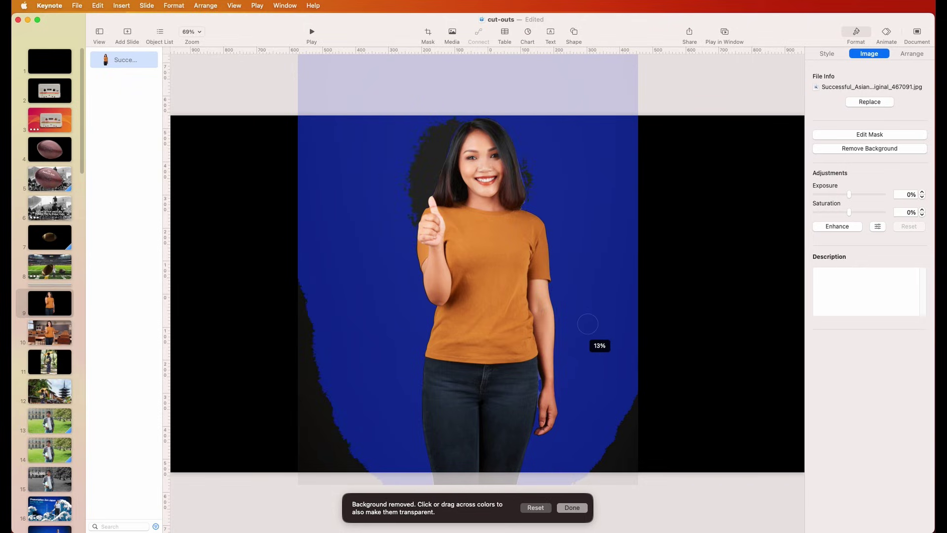
left_click_drag(587, 324, 587, 325)
key("Return")
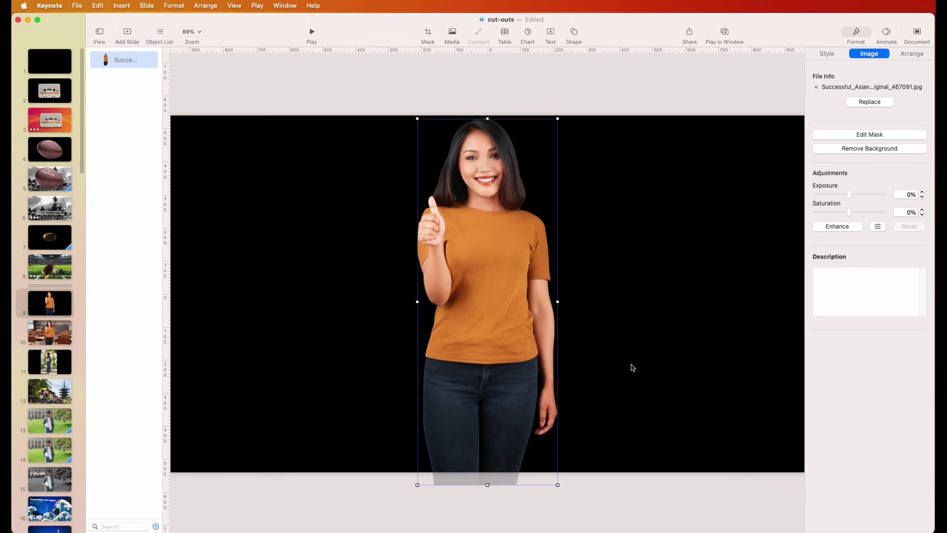
key("super+z")
- Reapply automatic background removal to the woman's photo and accept it
left_click(853, 149)
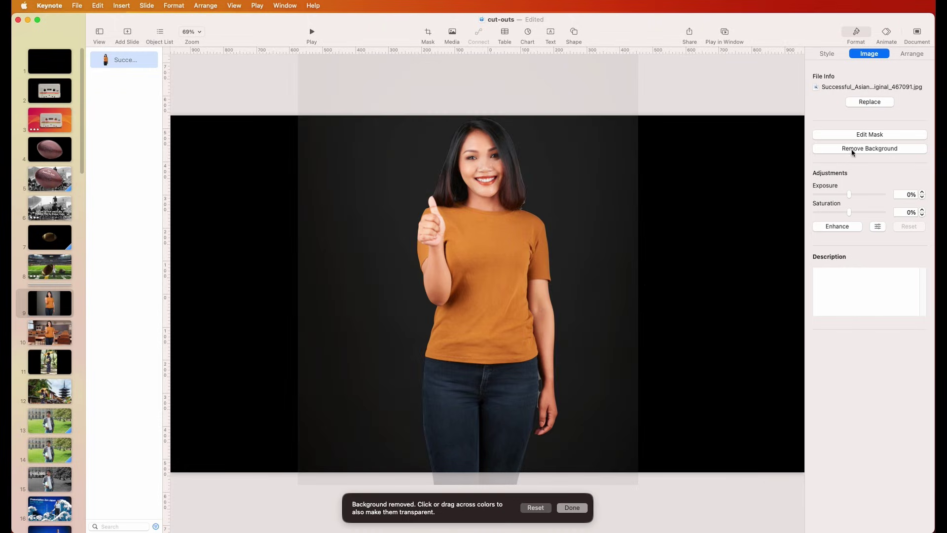
left_click(571, 508)
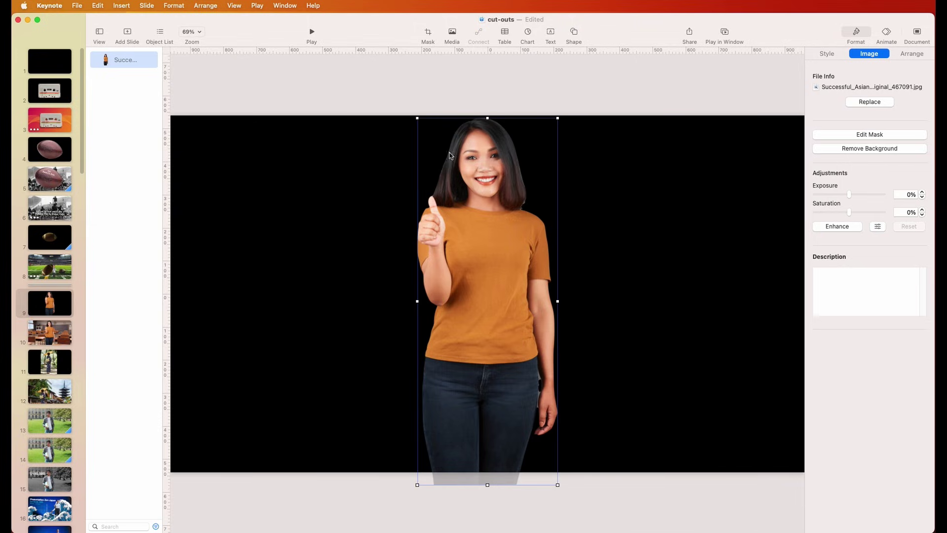
left_click(197, 33)
- At 200% zoom, refine the removal by clearing dark background beside the woman's hair
left_click(200, 108)
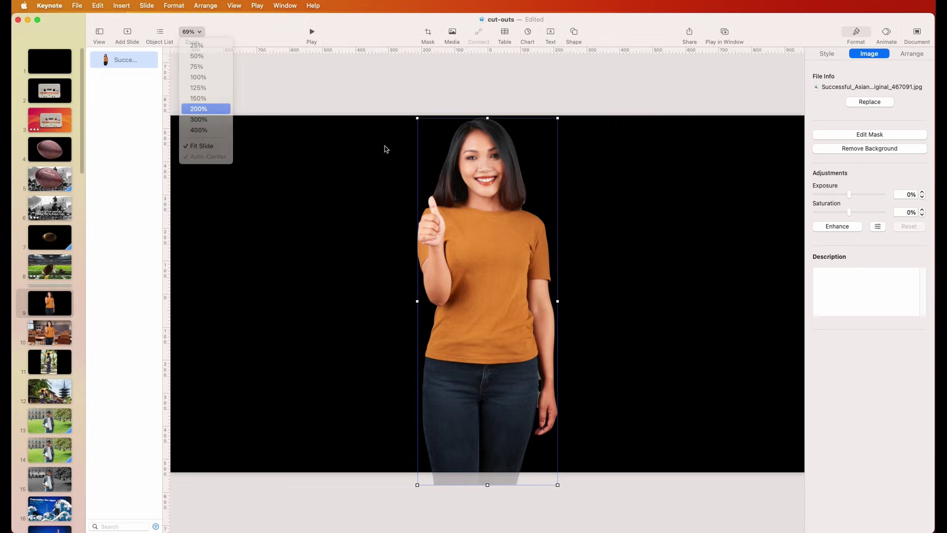
scroll(788, 131, "up", 5)
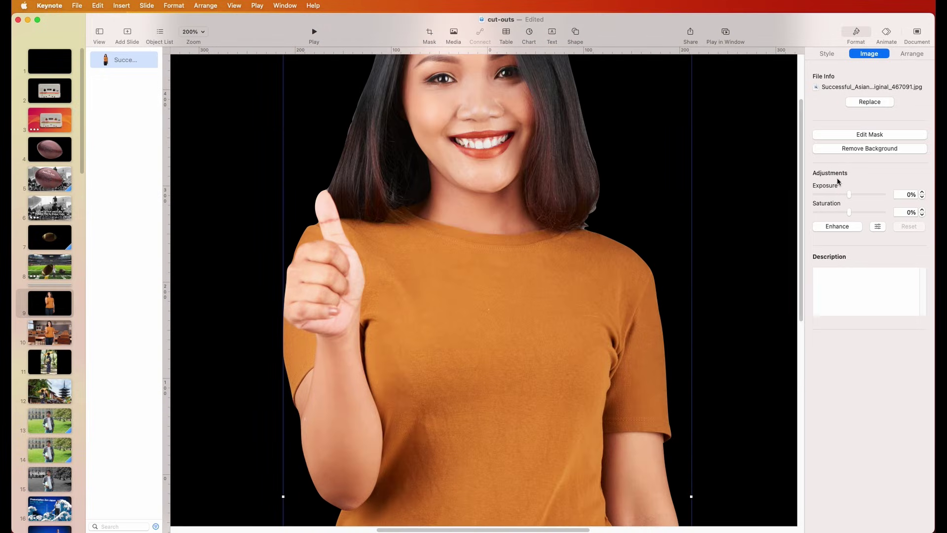
left_click(848, 149)
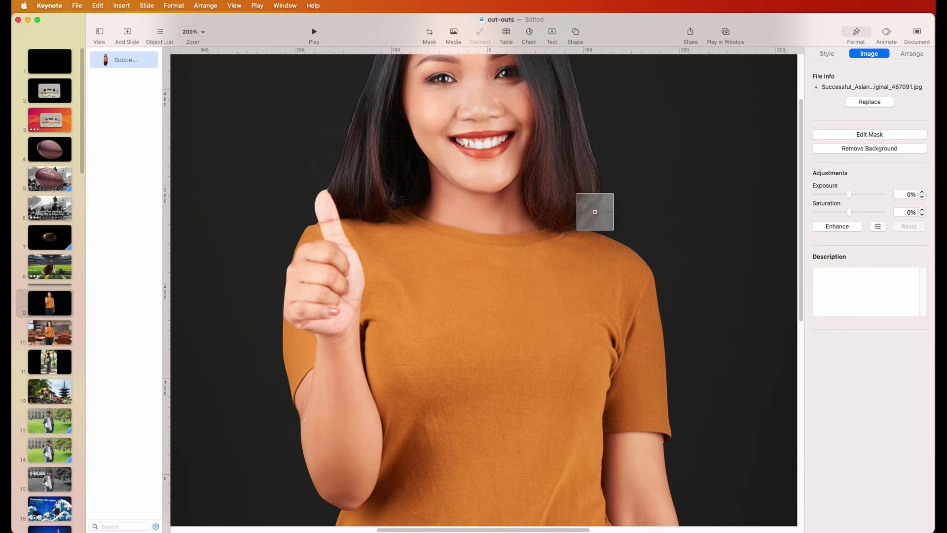
left_click_drag(594, 212, 598, 207)
left_click(597, 206)
- At 400% zoom, clear the leftover dark patches by the hair, jeans and thumb, then confirm
left_click(194, 33)
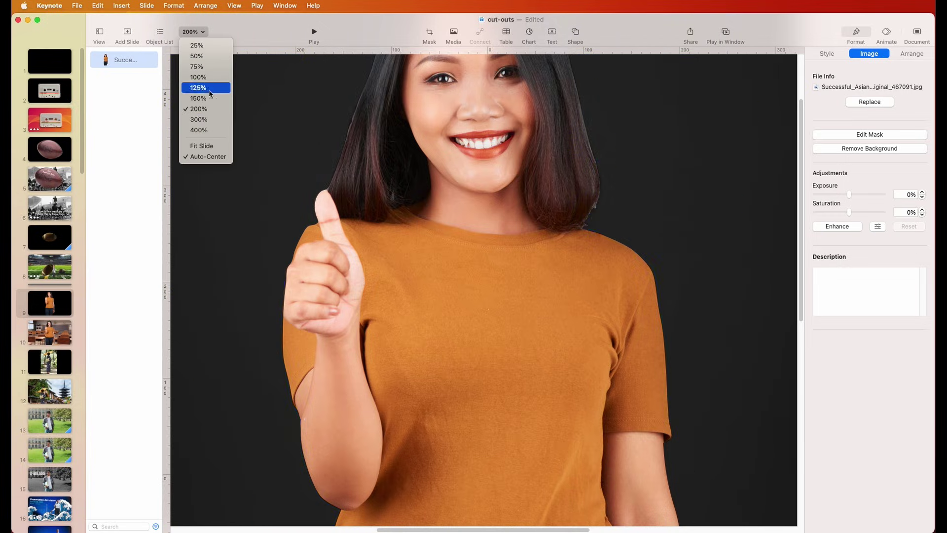
left_click(212, 131)
scroll(800, 195, "up", 2)
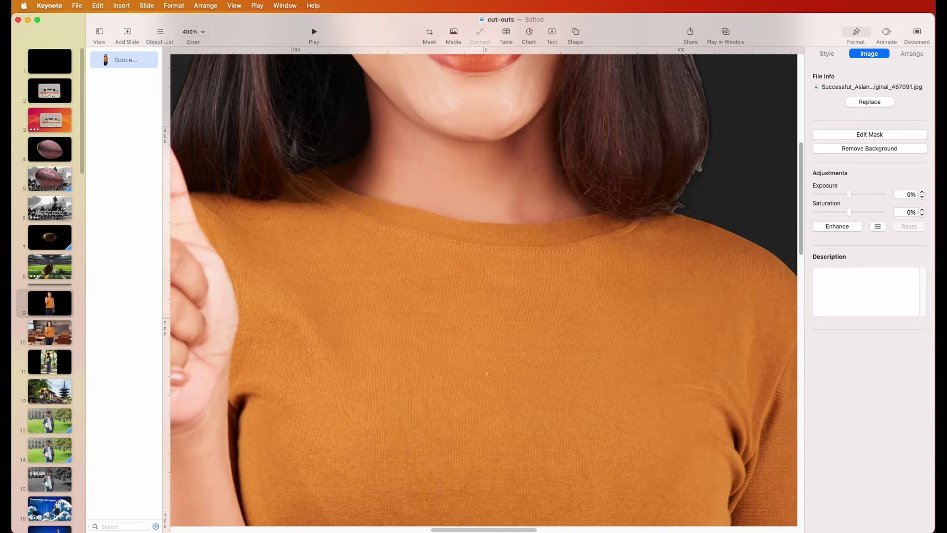
left_click_drag(698, 169, 700, 171)
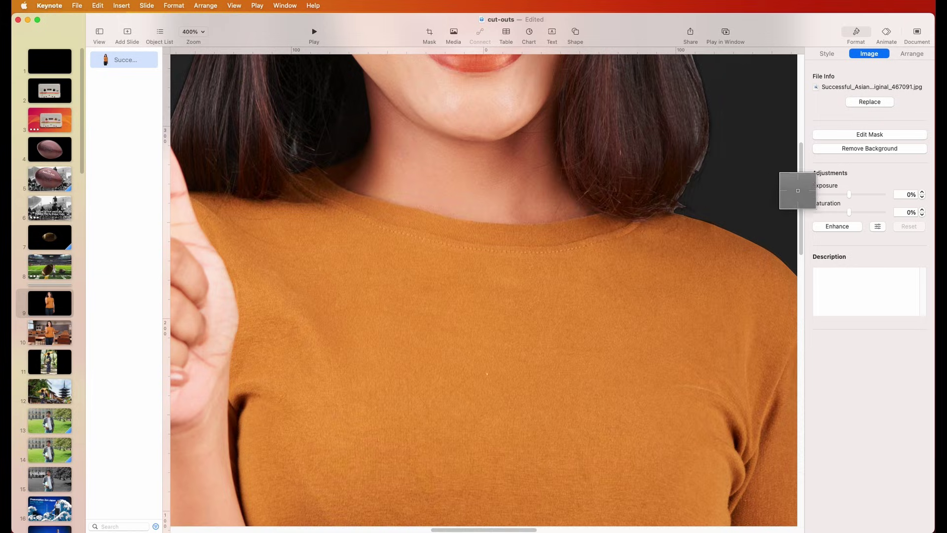
scroll(799, 195, "down", 15)
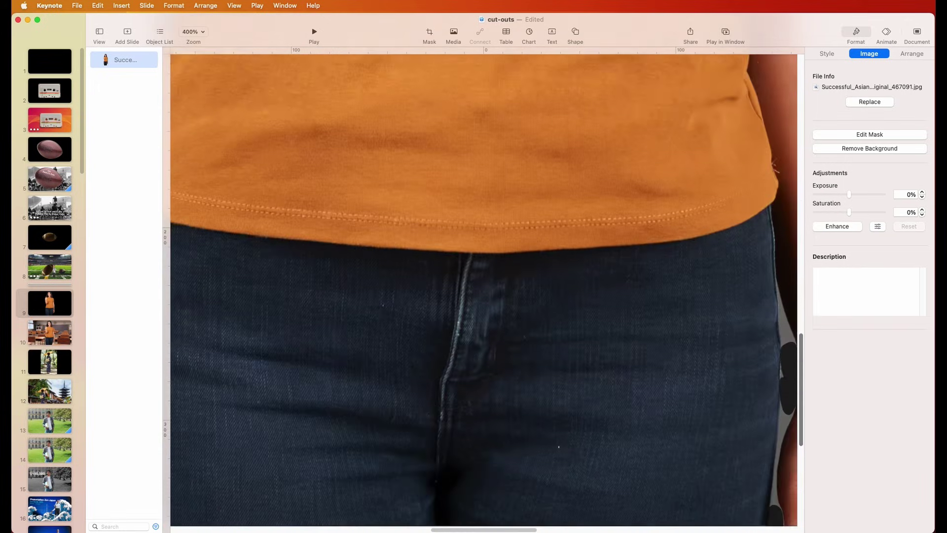
scroll(572, 427, "right", 5)
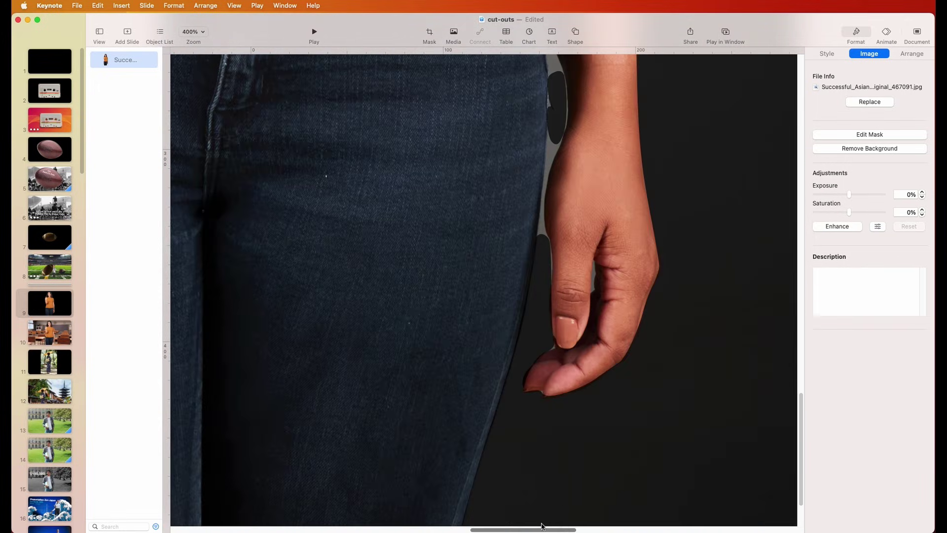
scroll(794, 429, "up", 5)
left_click_drag(552, 209, 552, 210)
left_click_drag(594, 432, 594, 432)
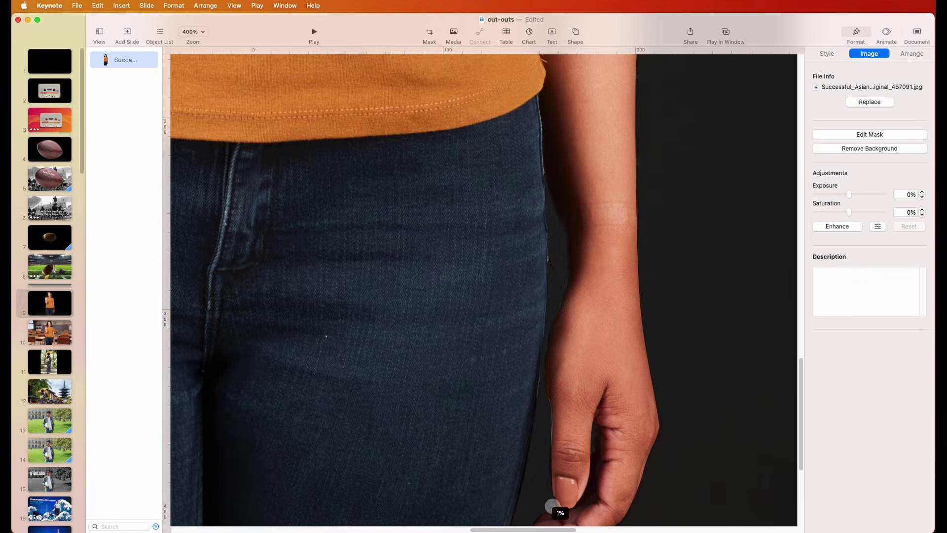
left_click_drag(552, 505, 552, 505)
key("Return")
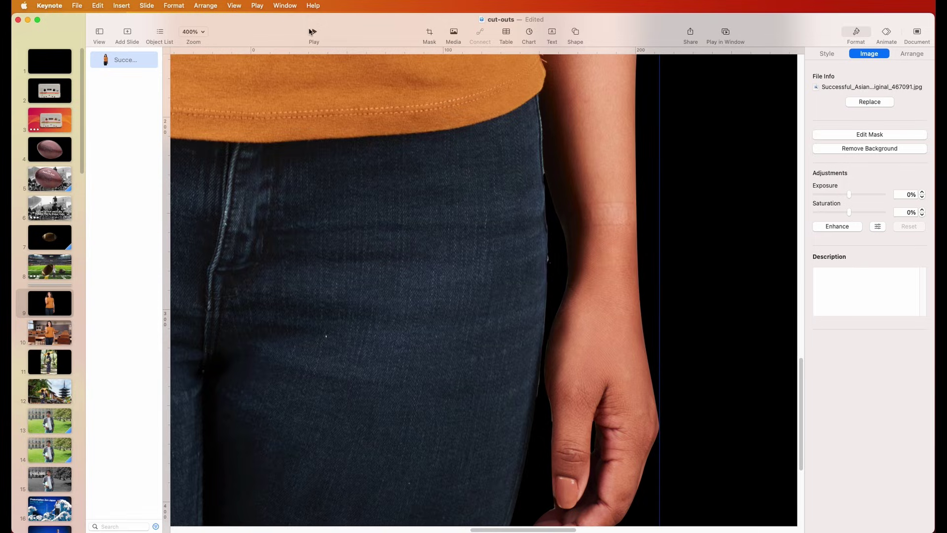
- Preview the woman cut-out in the classroom scene, then exit the slideshow
left_click(312, 32)
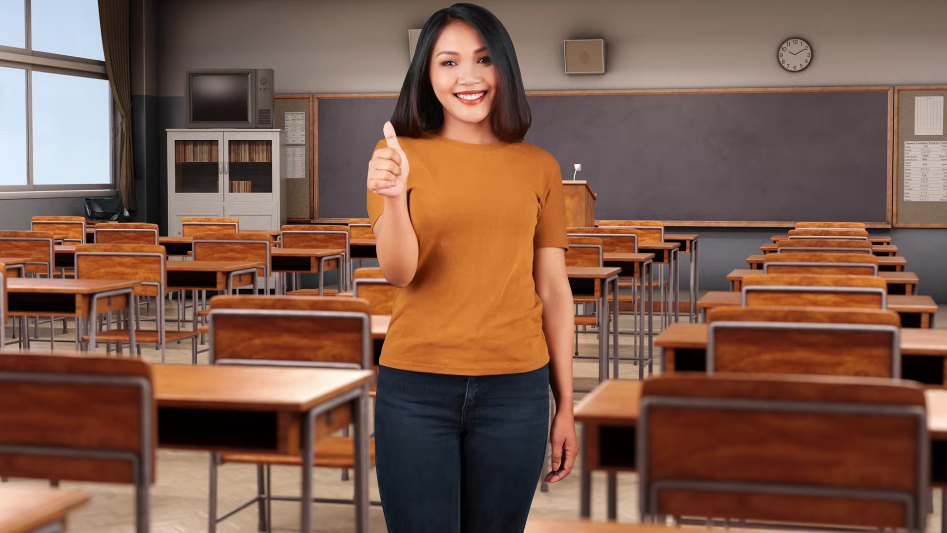
key("Escape")
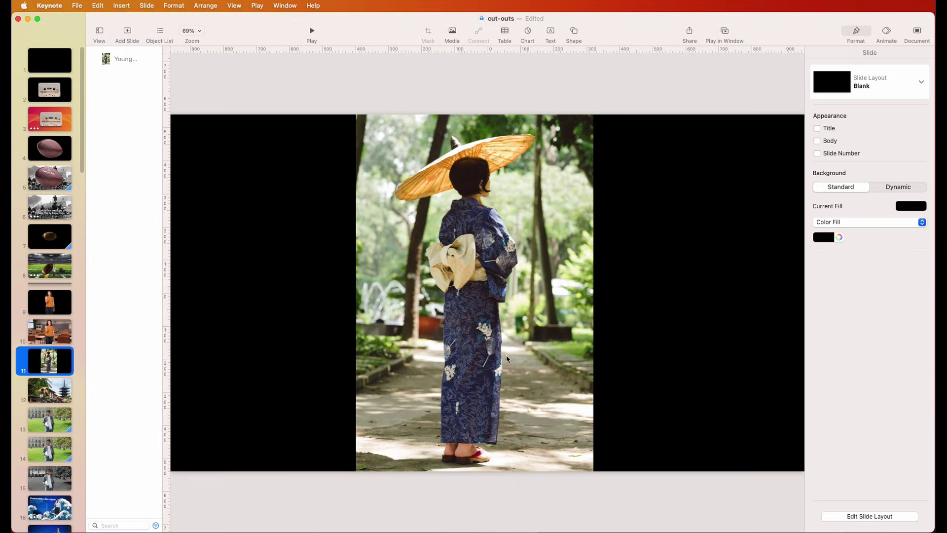
- Remove the tree-lined backdrop from the kimono photo on slide 11 and play the slide
left_click(549, 330)
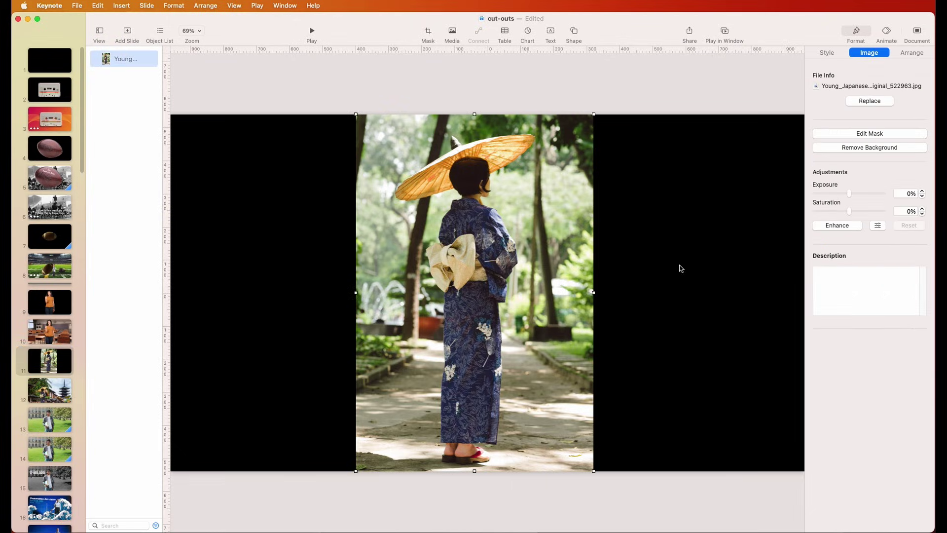
left_click(871, 148)
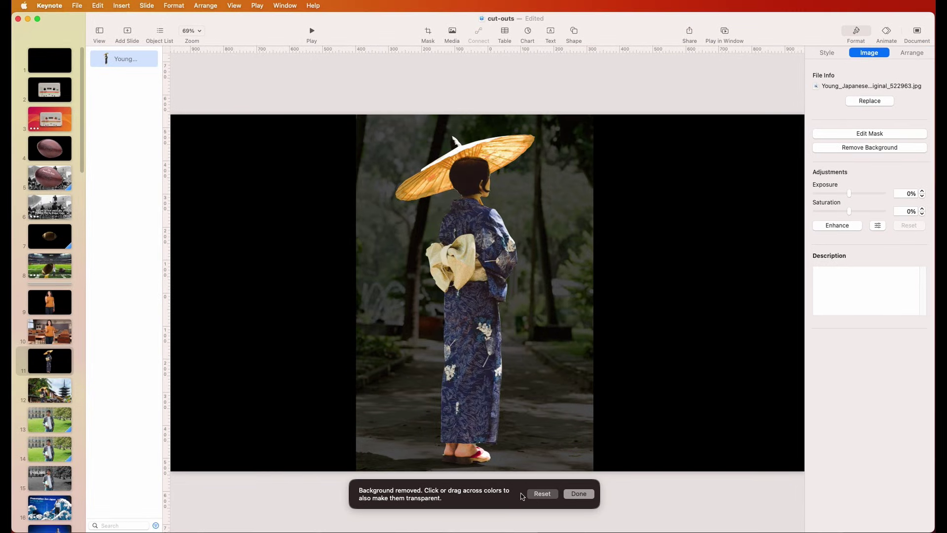
left_click(594, 496)
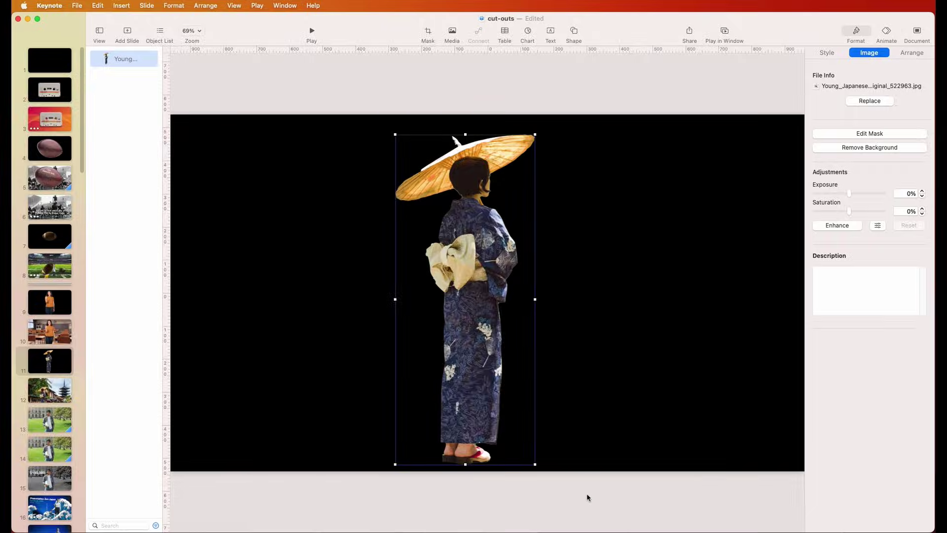
left_click(311, 32)
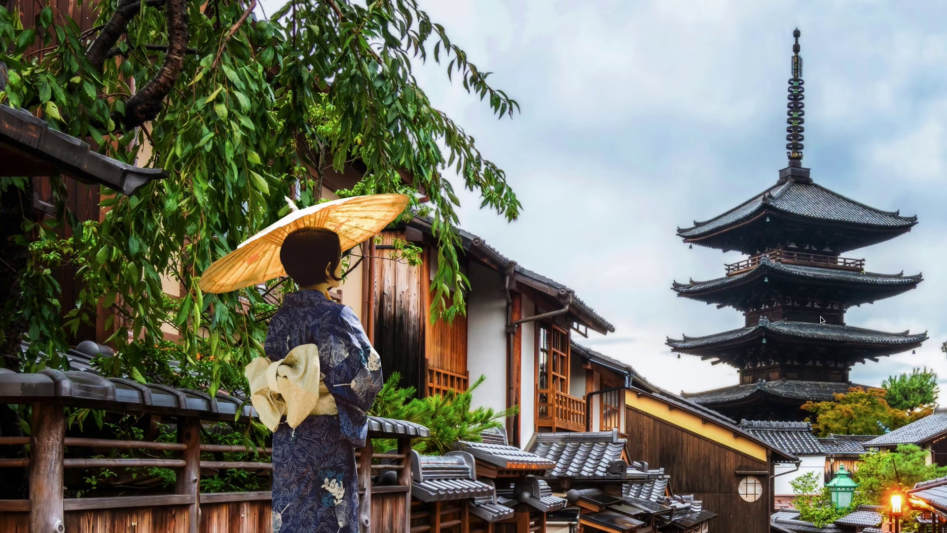